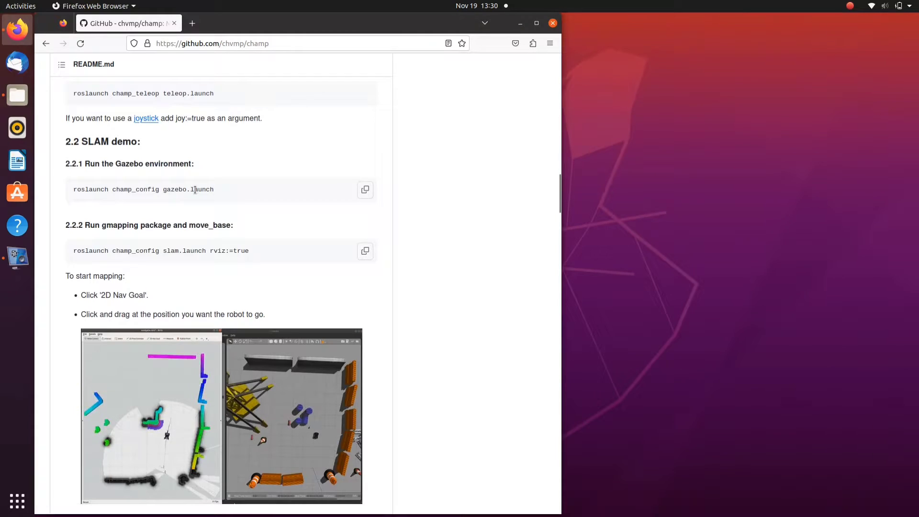
# Run 'roslaunch champ_config gazebo.launch' from the README in a new terminal
pyautogui.tripleClick(194, 188)
pyautogui.hotkey('ctrl', 'c')
pyautogui.hotkey('ctrl', 'alt', 't')
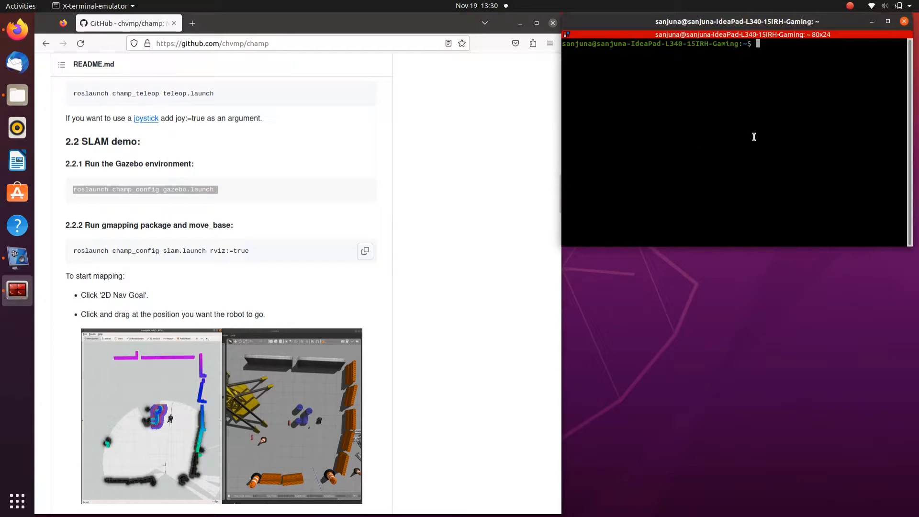
pyautogui.hotkey('ctrl', 'shift', 'v')
pyautogui.press('Return')
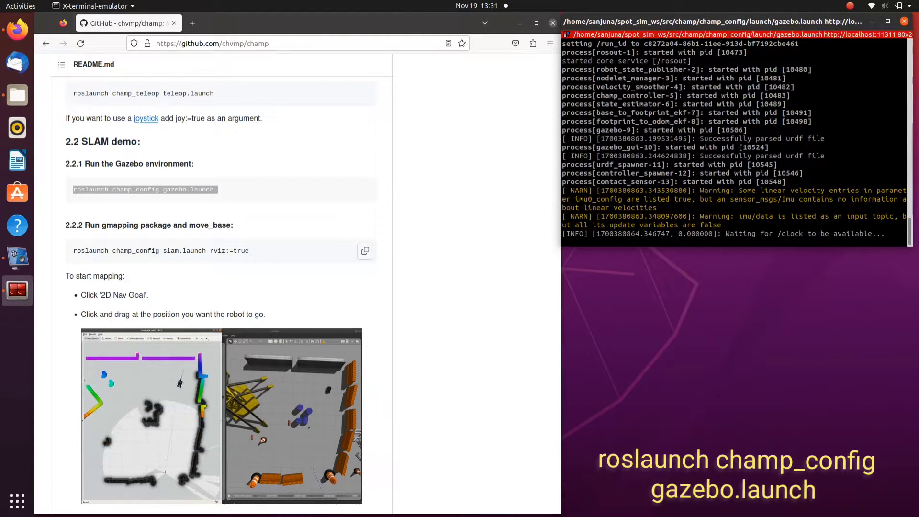
# Copy the slam.launch command from the README
pyautogui.tripleClick(198, 250)
pyautogui.rightClick(201, 250)
pyautogui.click(222, 261)
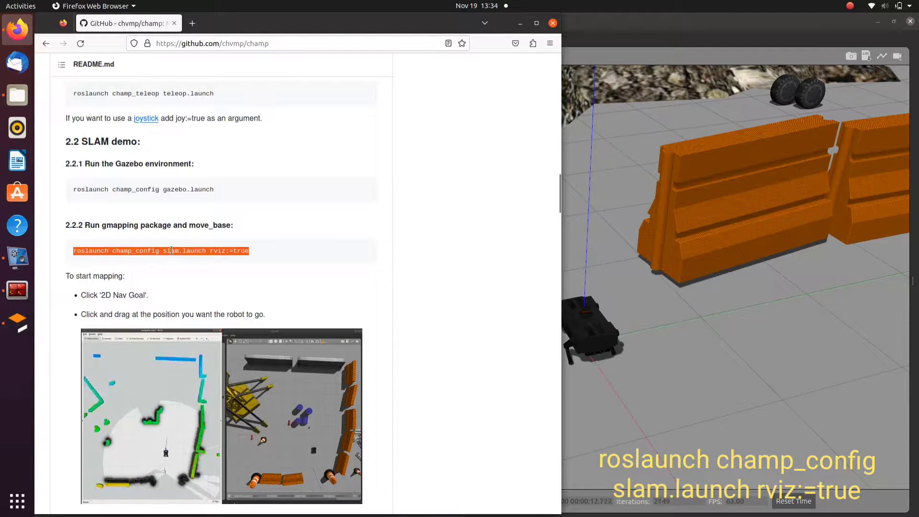
# Run the copied slam.launch command in a new terminal tab
pyautogui.rightClick(171, 249)
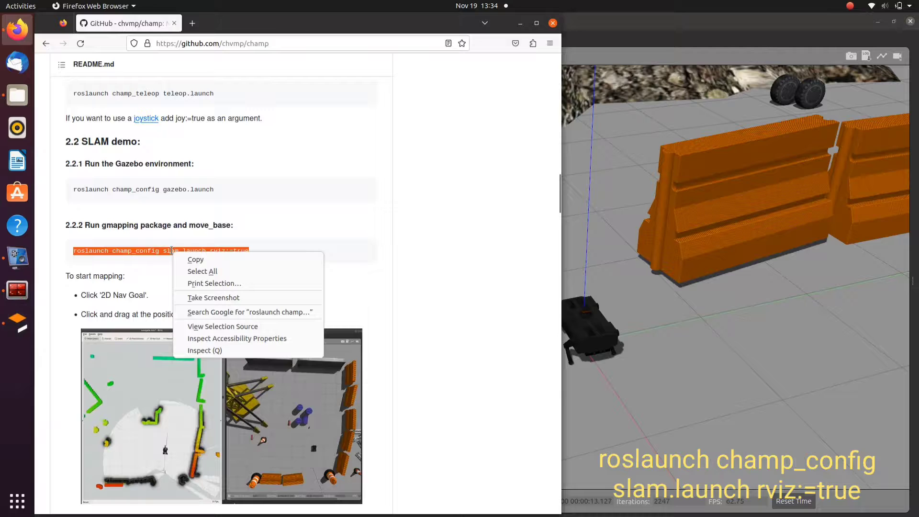
pyautogui.click(193, 258)
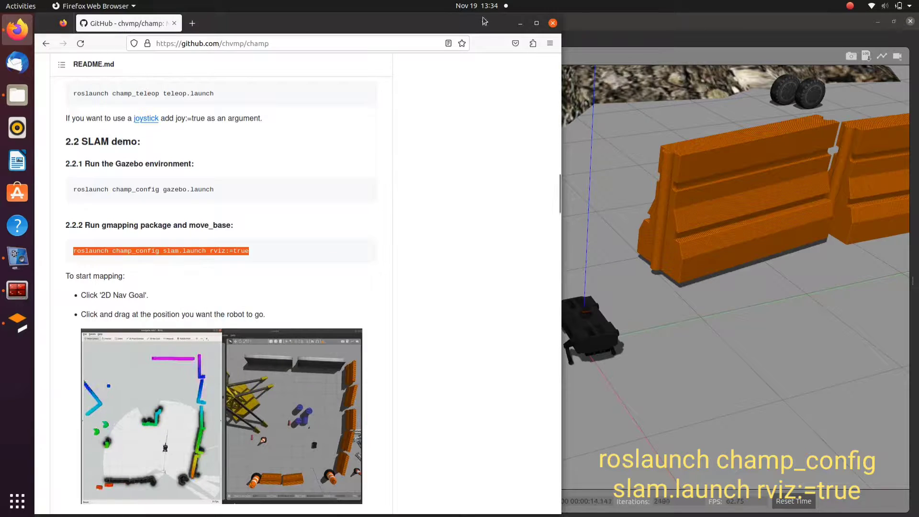
pyautogui.click(520, 22)
pyautogui.click(16, 291)
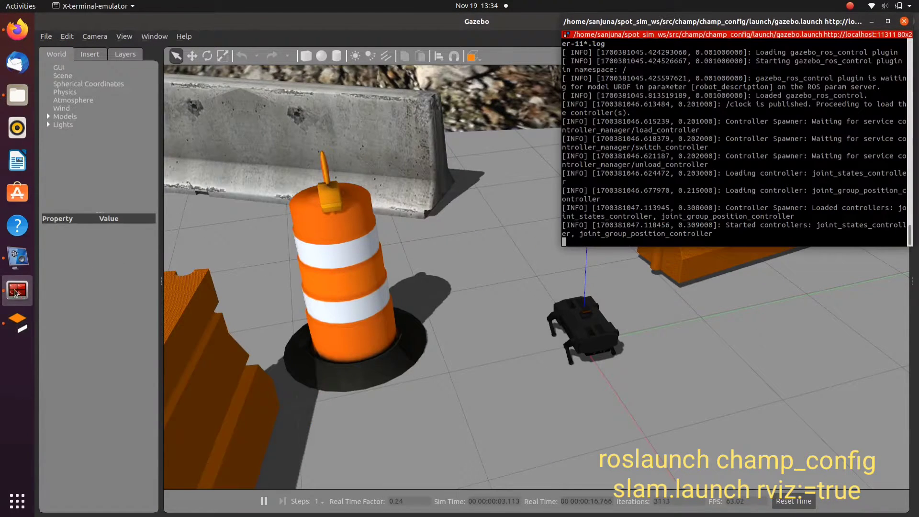
pyautogui.hotkey('ctrl', 'shift', 't')
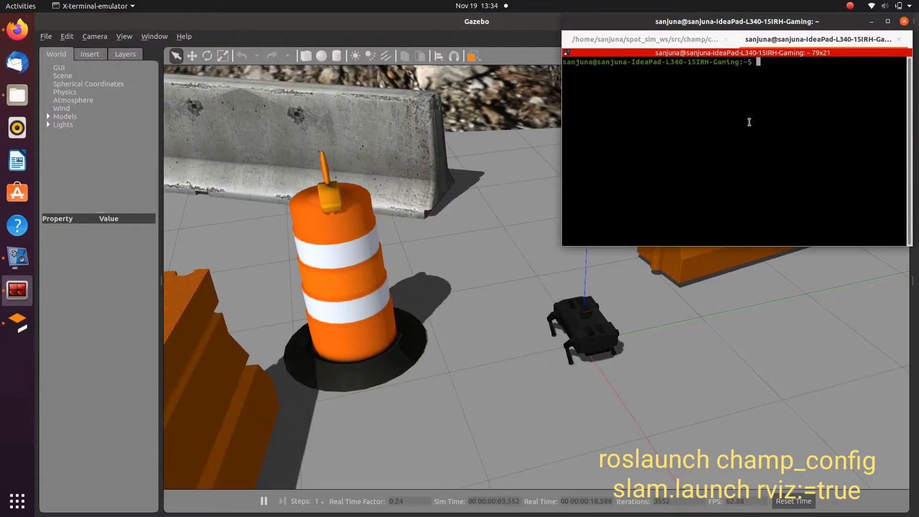
pyautogui.press('Return')
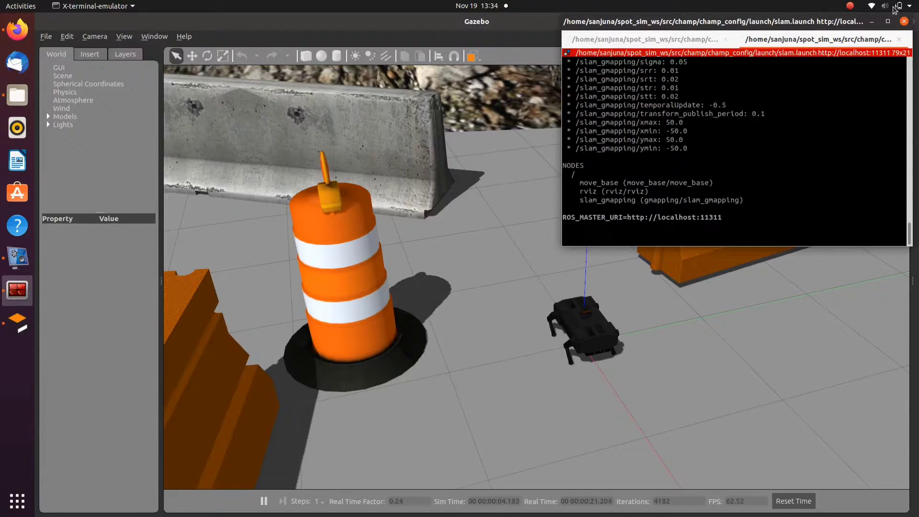
# Move the terminal out of the way and place Gazebo on the right half
pyautogui.moveTo(871, 21); pyautogui.dragTo(867, 23)
pyautogui.click(867, 23)
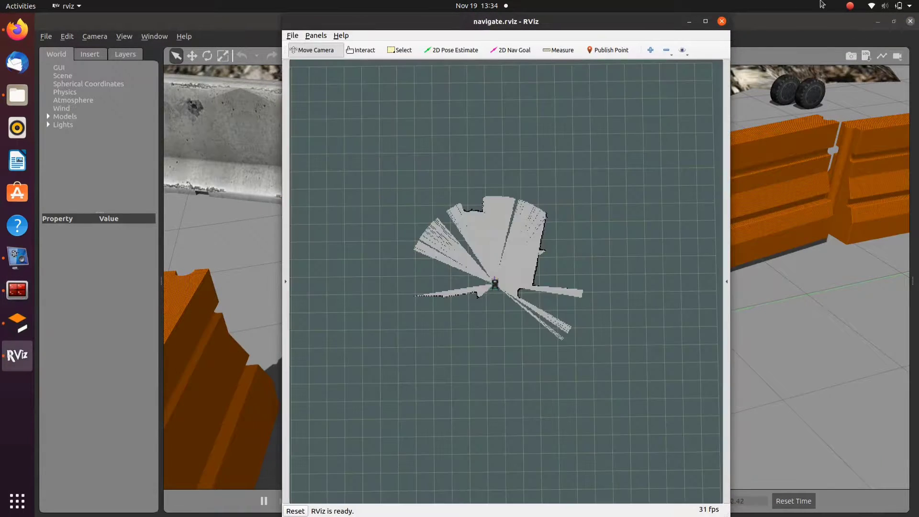
pyautogui.click(780, 26)
pyautogui.moveTo(779, 25); pyautogui.dragTo(668, 20)
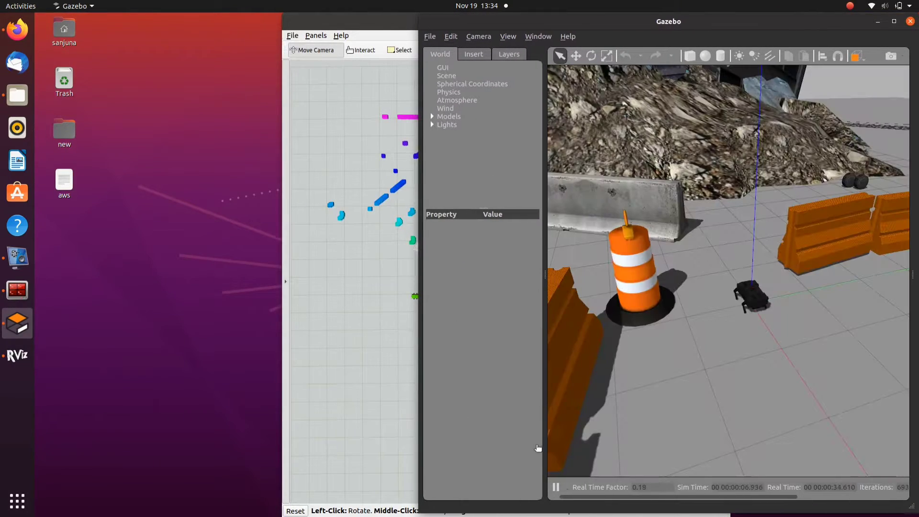
# Tile RViz left of Gazebo, orbit toward the tower and cylinders, and send a nav goal
pyautogui.click(345, 35)
pyautogui.press('super+Left')
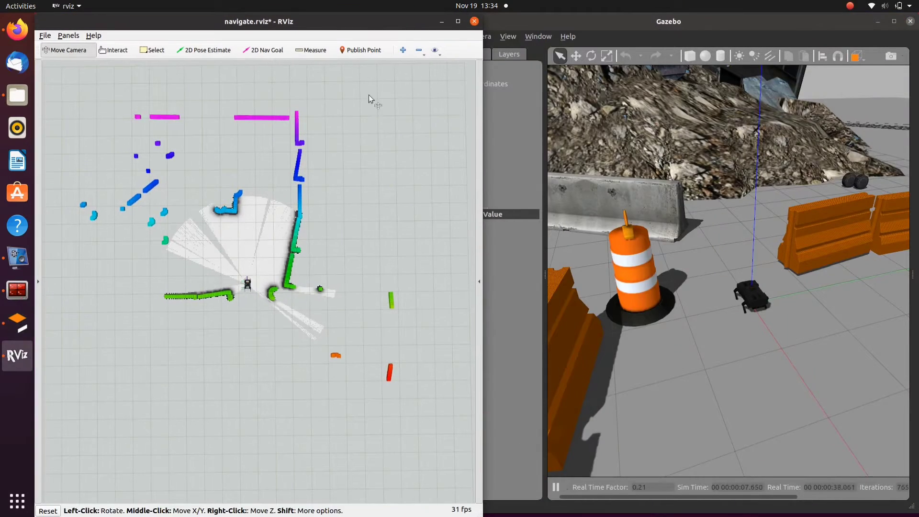
pyautogui.click(502, 289)
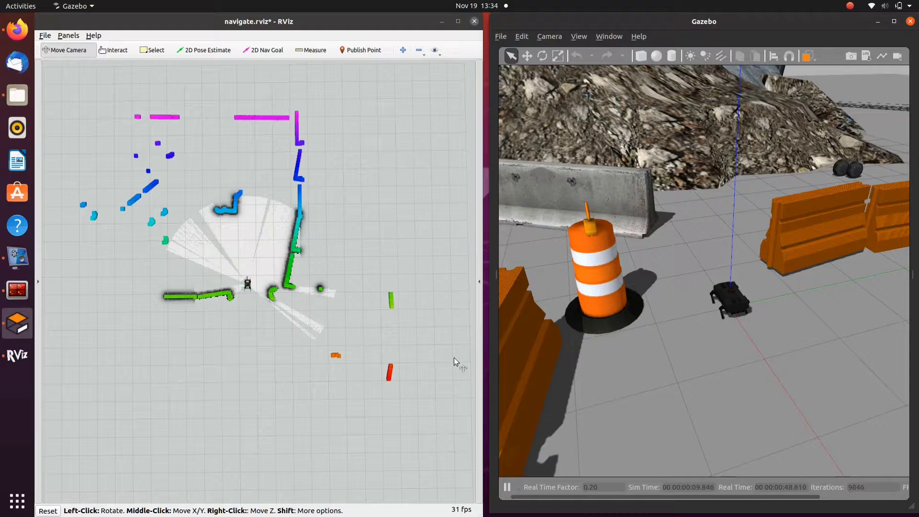
pyautogui.moveTo(706, 418)
pyautogui.mouseDown(button='middle')
pyautogui.moveTo(795, 360)
pyautogui.moveTo(624, 295)
pyautogui.mouseUp(button='middle')
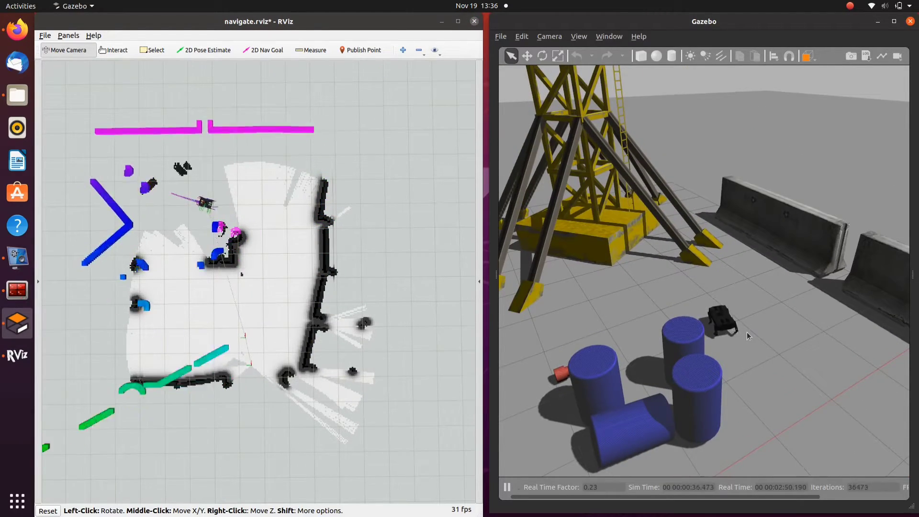
pyautogui.click(263, 50)
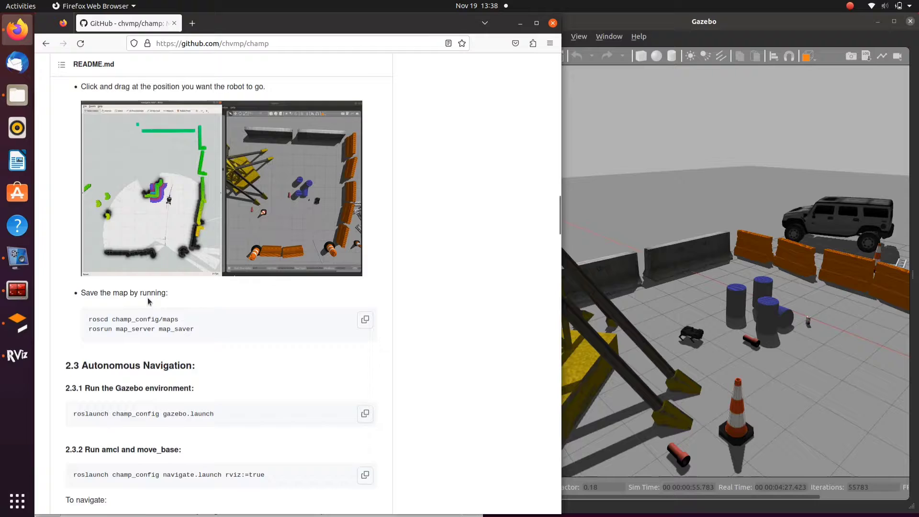
pyautogui.scroll(-2, 148, 300)
pyautogui.scroll(-1, 149, 302)
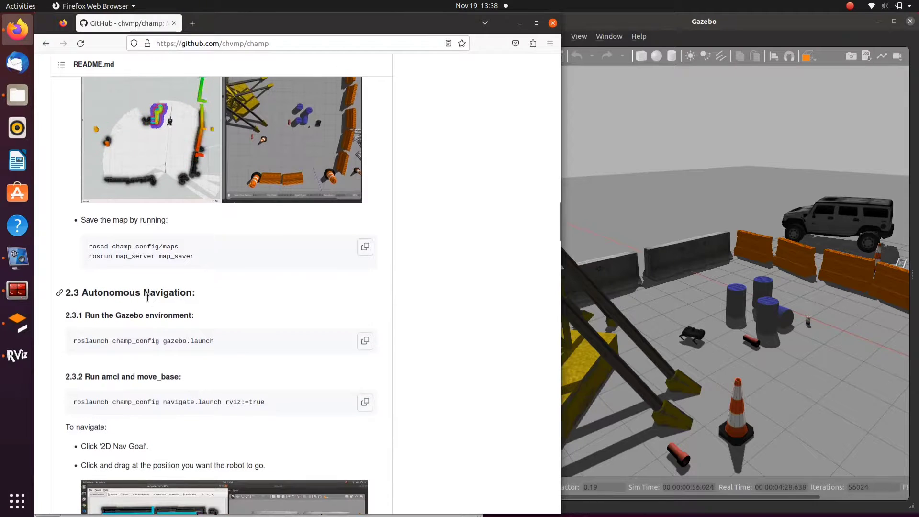
# Run 'roscd champ_config/maps' in a new terminal tab
pyautogui.tripleClick(139, 245)
pyautogui.rightClick(144, 247)
pyautogui.click(159, 252)
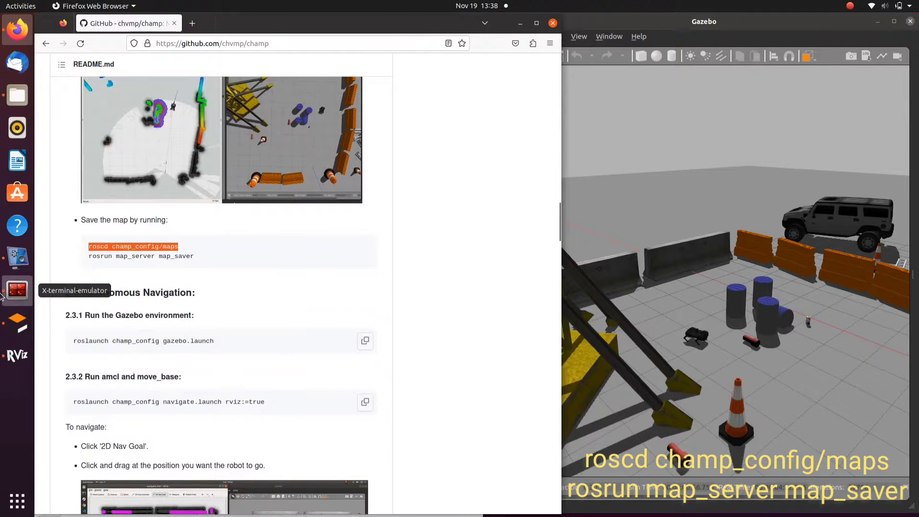
pyautogui.click(16, 290)
pyautogui.hotkey('ctrl', 'shift', 't')
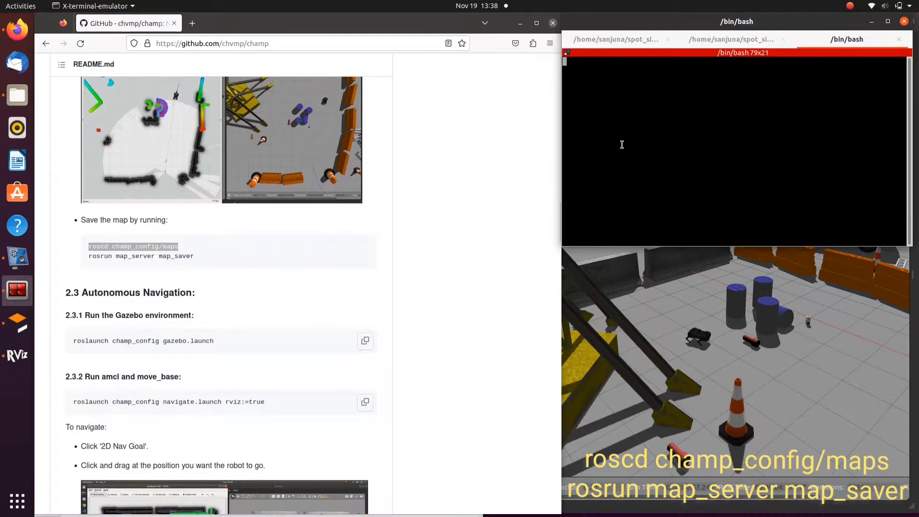
pyautogui.press('Return')
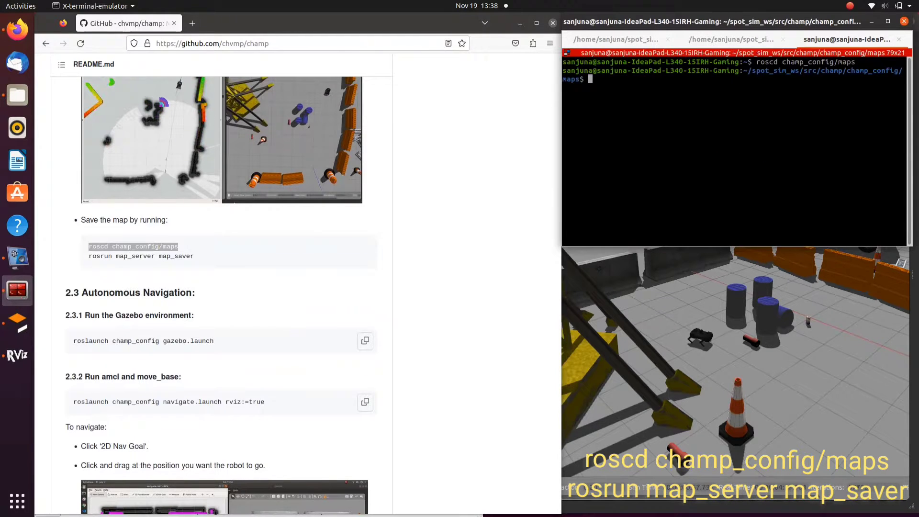
# Save the map by running 'rosrun map_server map_saver' there
pyautogui.click(152, 257)
pyautogui.tripleClick(151, 257)
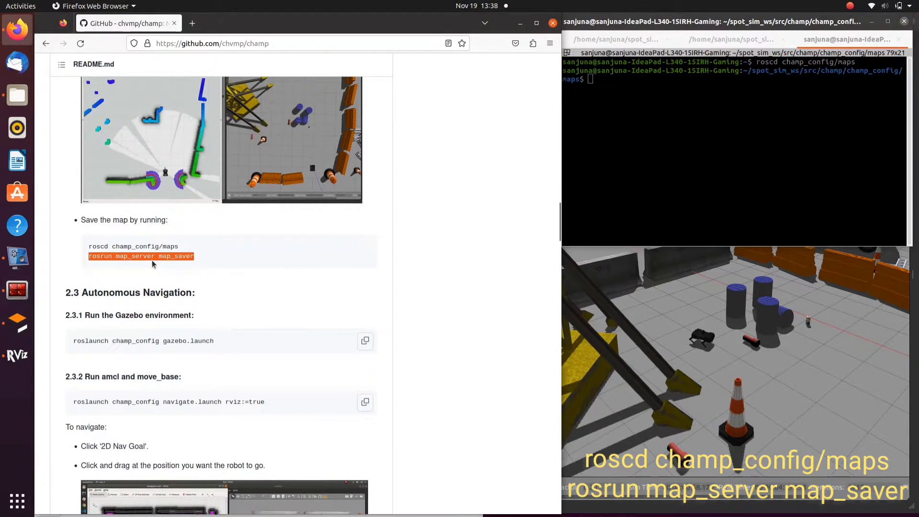
pyautogui.rightClick(165, 268)
pyautogui.click(176, 269)
pyautogui.click(643, 159)
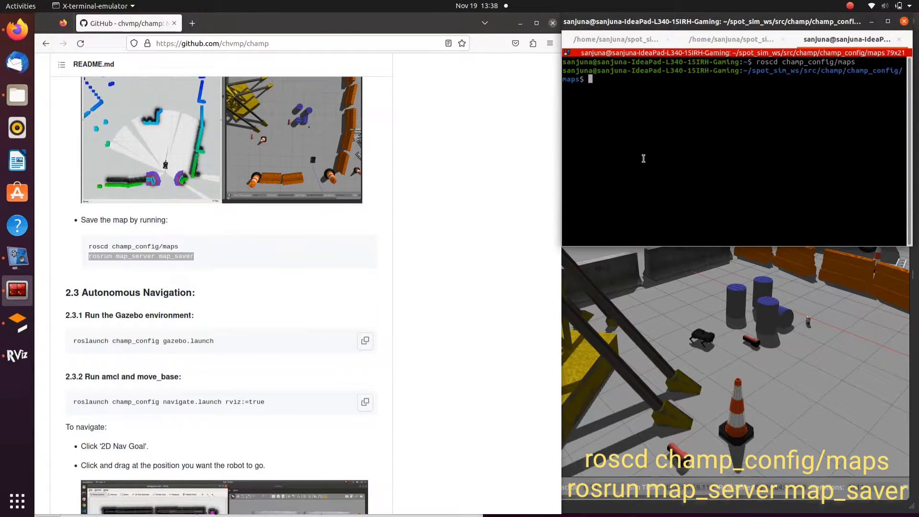
pyautogui.hotkey('ctrl', 'shift', 'v')
pyautogui.press('Return')
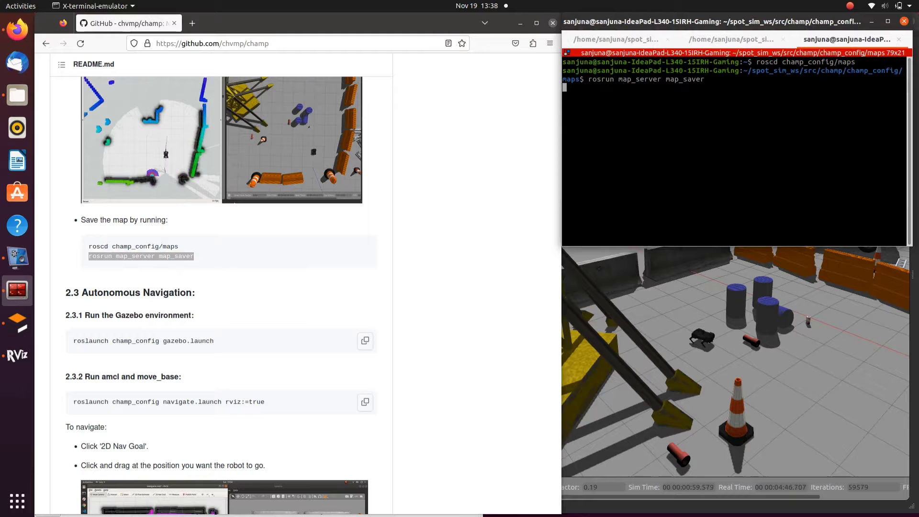
# Open champ_config/maps in Files, view and close map.pgm, then open map.yaml
pyautogui.click(17, 95)
pyautogui.doubleClick(159, 58)
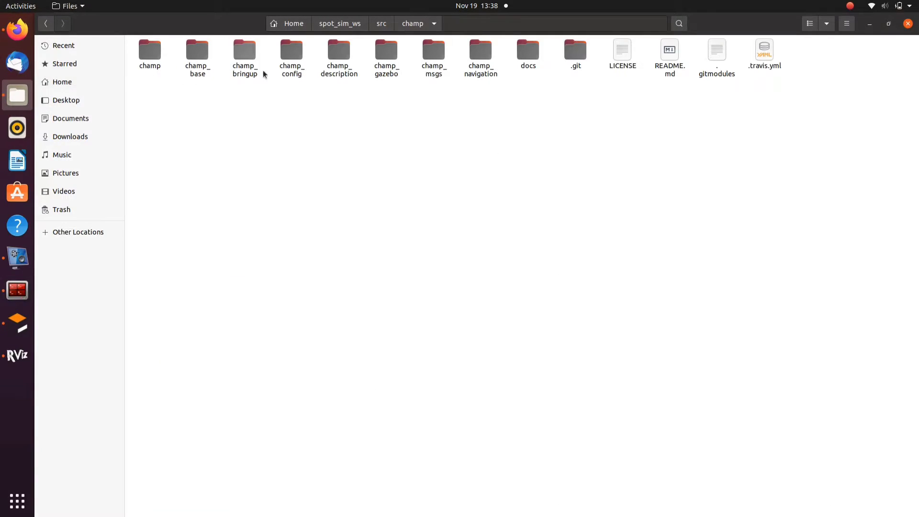
pyautogui.click(17, 290)
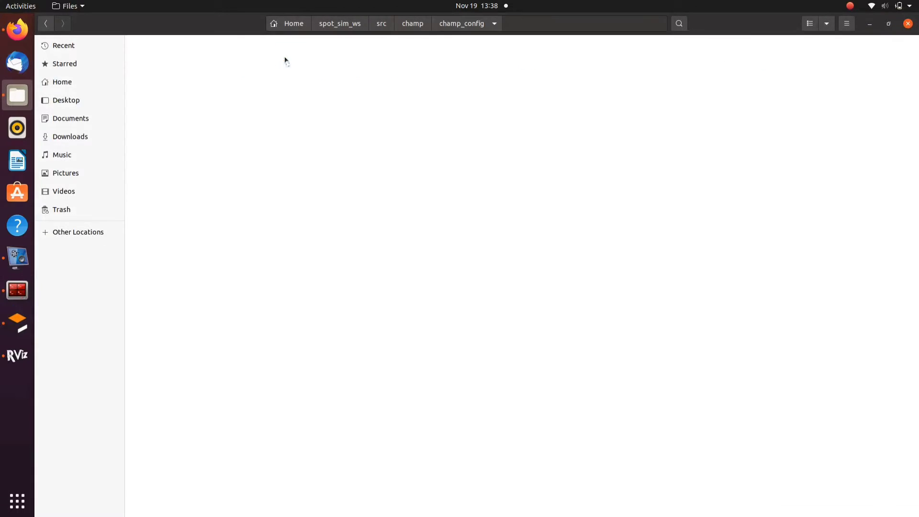
pyautogui.doubleClick(165, 63)
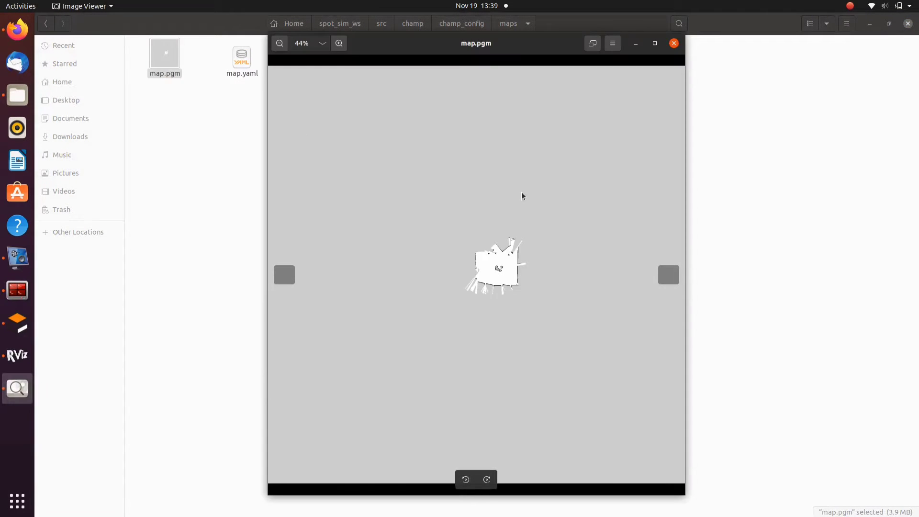
pyautogui.scroll(2, 502, 286)
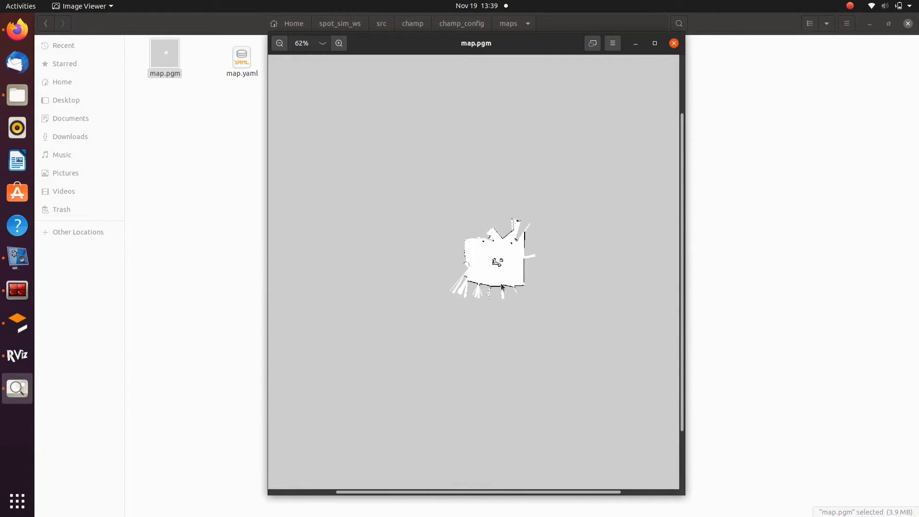
pyautogui.moveTo(517, 287); pyautogui.dragTo(452, 267)
pyautogui.scroll(2, 453, 267)
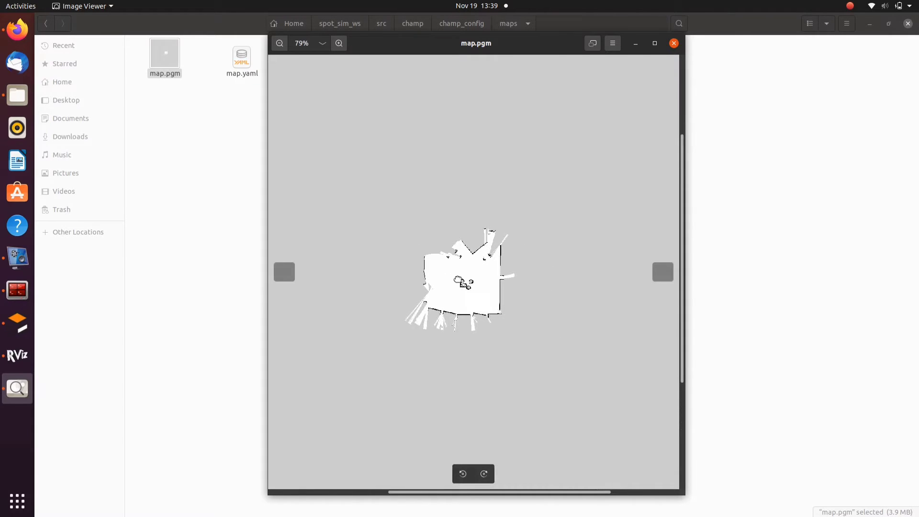
pyautogui.scroll(2, 452, 267)
pyautogui.scroll(2, 426, 265)
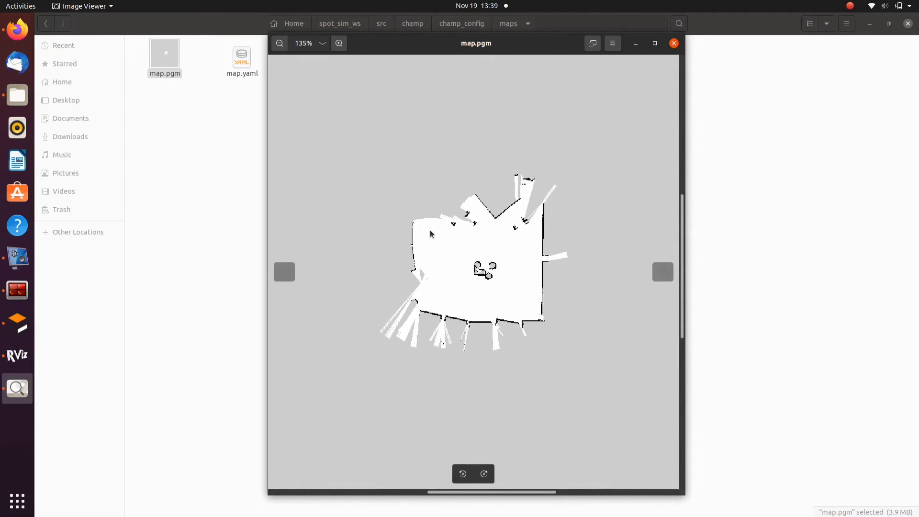
pyautogui.scroll(2, 445, 244)
pyautogui.scroll(2, 462, 211)
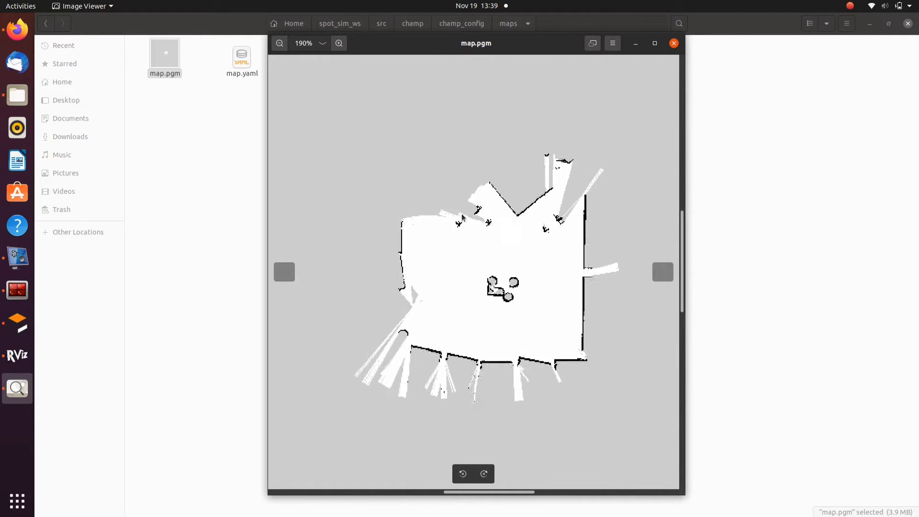
pyautogui.click(673, 44)
pyautogui.doubleClick(242, 64)
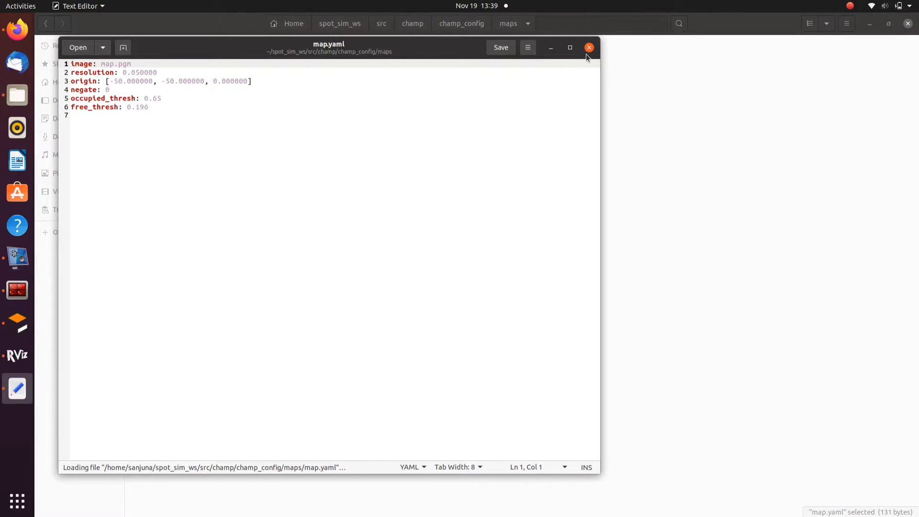
# Close the editor, raise Gazebo, RViz and the terminal, and stop the launches with Ctrl+C
pyautogui.click(588, 48)
pyautogui.click(18, 322)
pyautogui.click(17, 355)
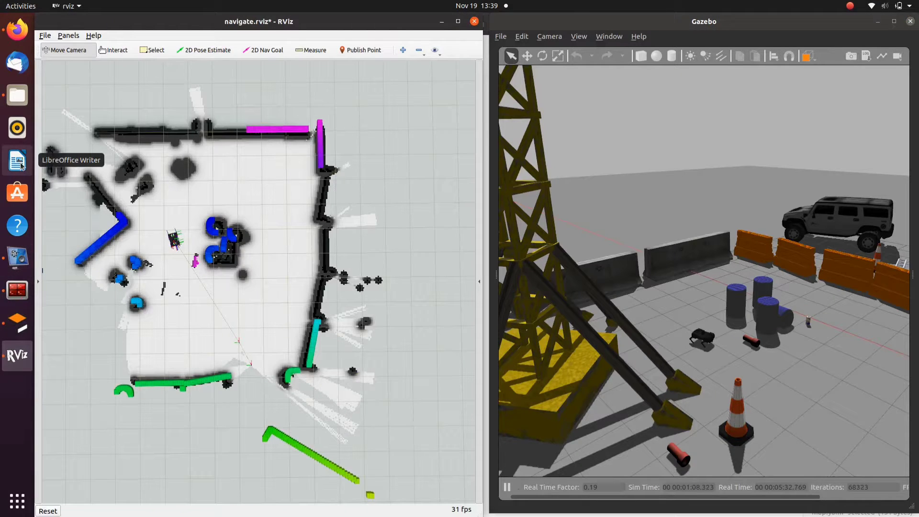
pyautogui.click(17, 289)
pyautogui.click(711, 40)
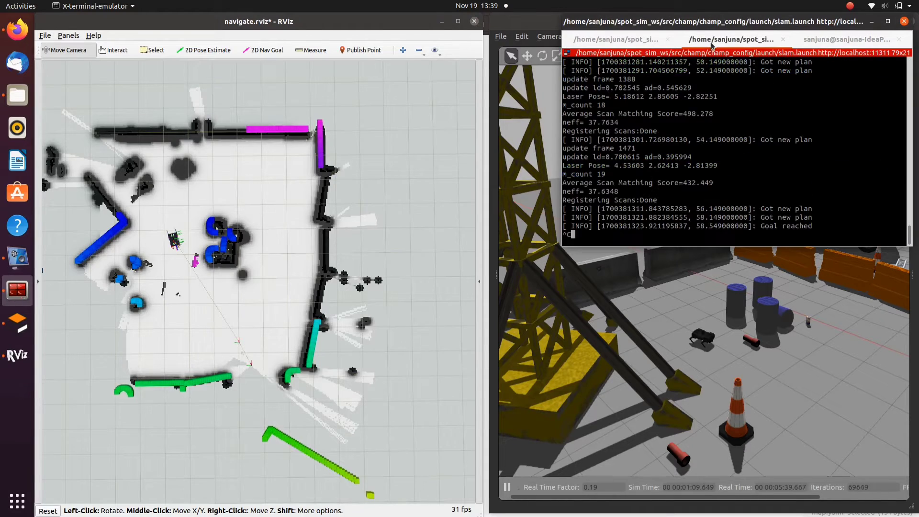
pyautogui.click(638, 39)
pyautogui.hotkey('ctrl', 'c')
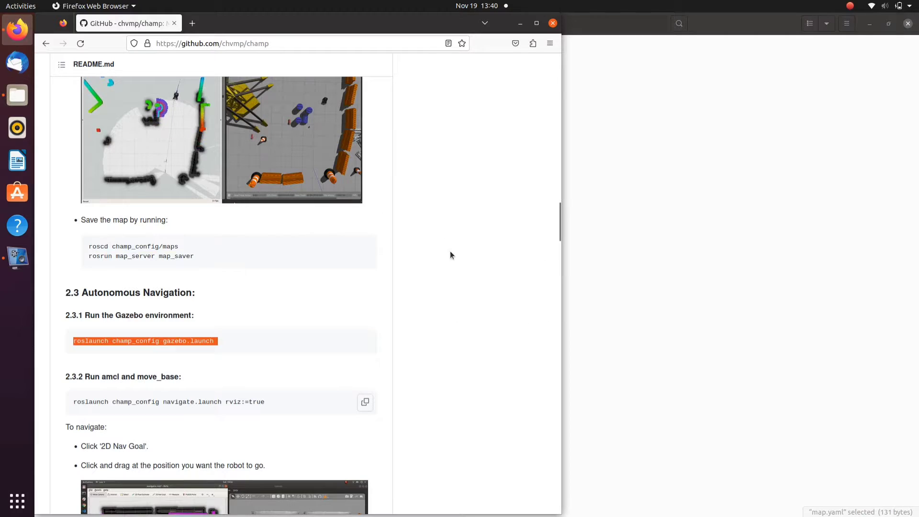
pyautogui.moveTo(558, 222); pyautogui.dragTo(560, 237)
# Relaunch champ_config gazebo.launch in a new terminal and return to the README
pyautogui.click(520, 22)
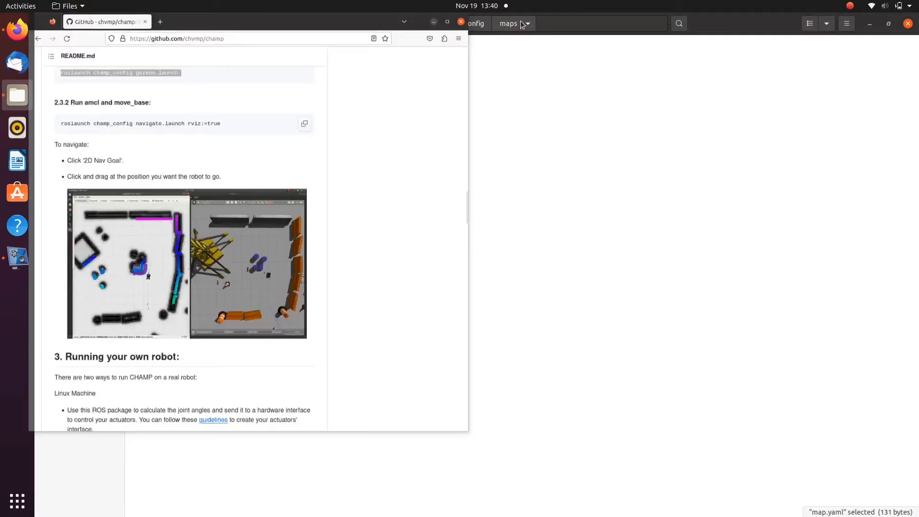
pyautogui.hotkey('ctrl', 'alt', 't')
pyautogui.write('roslaunch champ_config gazebo.launch')
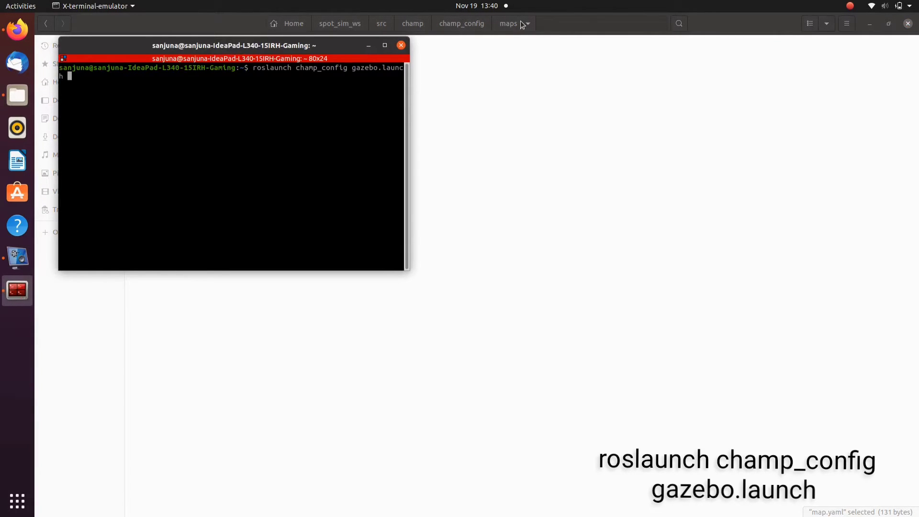
pyautogui.press('Return')
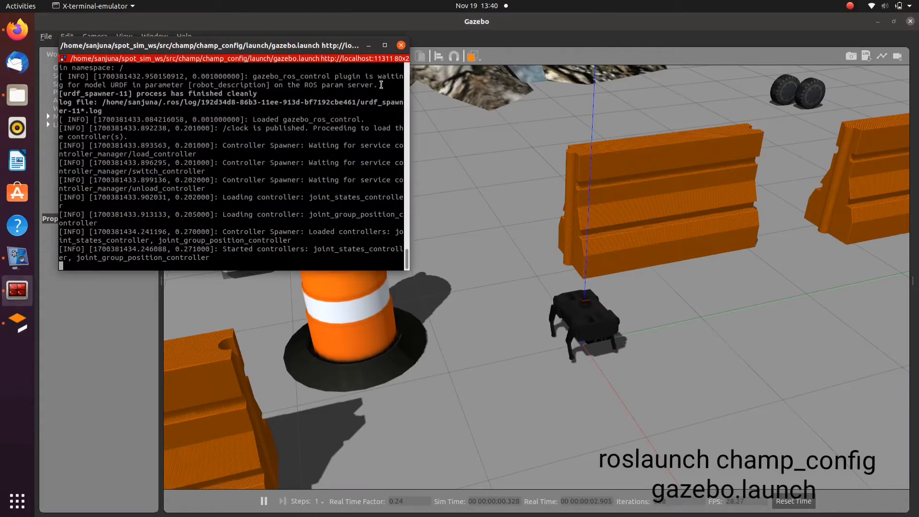
pyautogui.click(17, 31)
# Run the README's navigate.launch command in a new terminal tab and maximize RViz
pyautogui.tripleClick(142, 145)
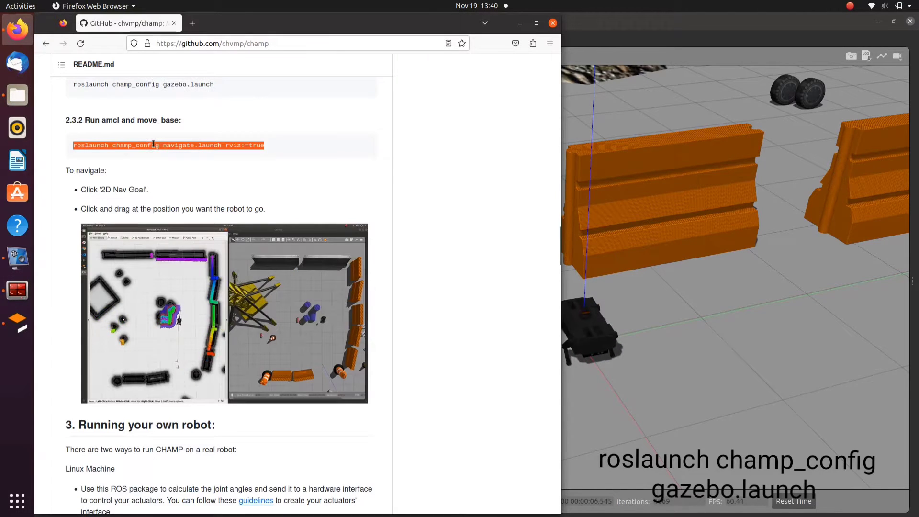
pyautogui.hotkey('ctrl', 'c')
pyautogui.click(17, 290)
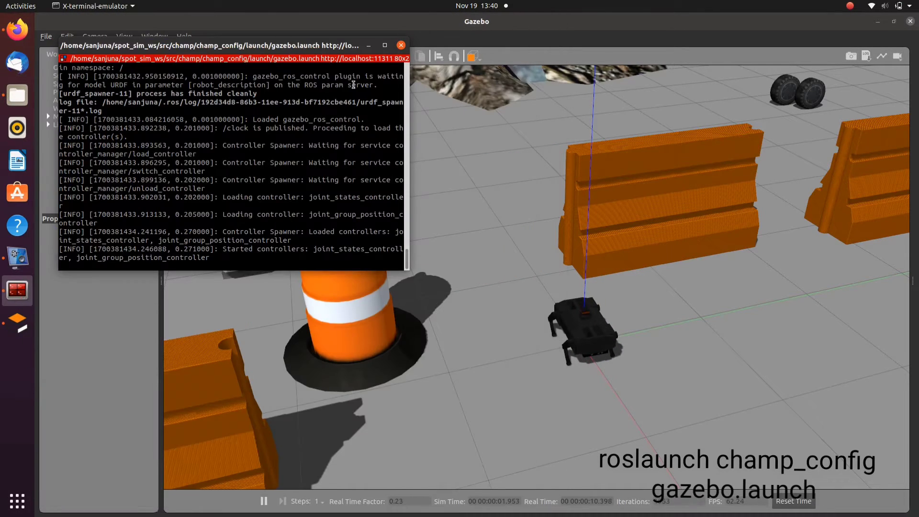
pyautogui.hotkey('ctrl', 'shift', 't')
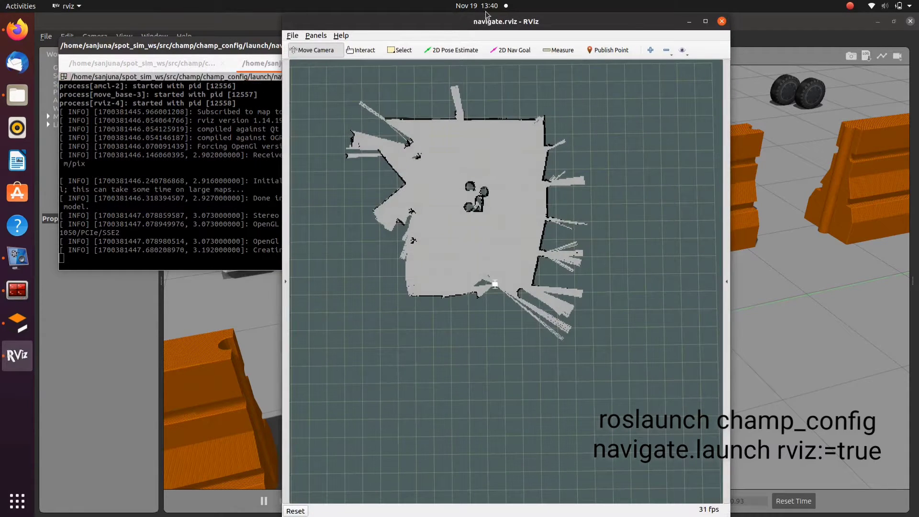
pyautogui.doubleClick(486, 18)
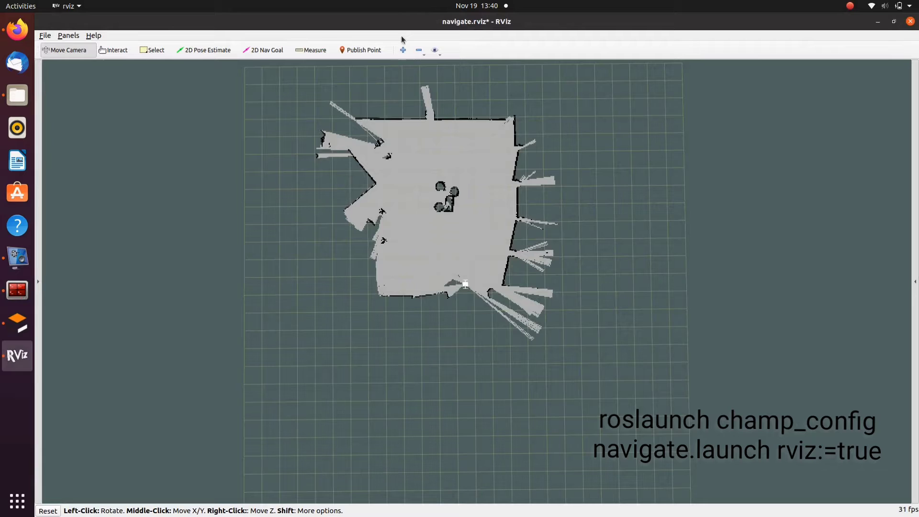
pyautogui.scroll(3, 454, 155)
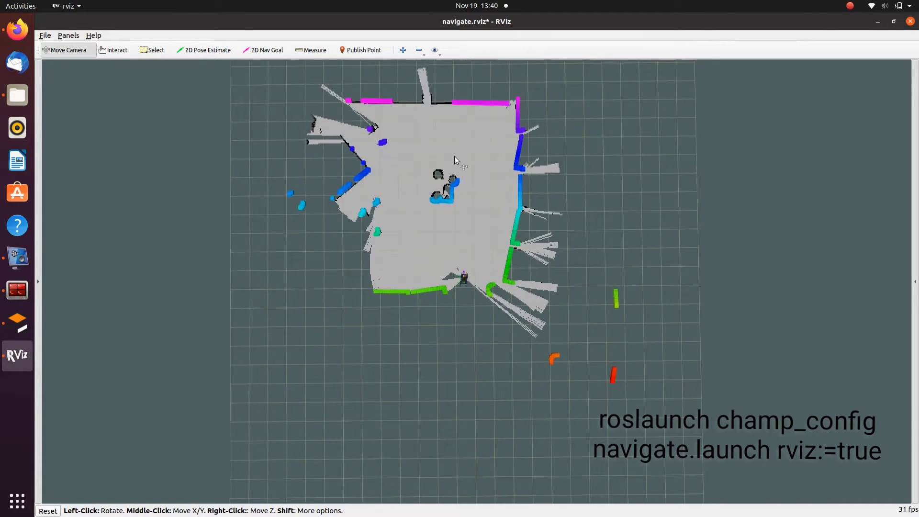
pyautogui.scroll(3, 454, 156)
# Pan the map, set a 2D Nav Goal in the upper middle of the room, and minimize RViz
pyautogui.keyDown('shift'); pyautogui.moveTo(454, 155); pyautogui.dragTo(455, 291); pyautogui.keyUp('shift')
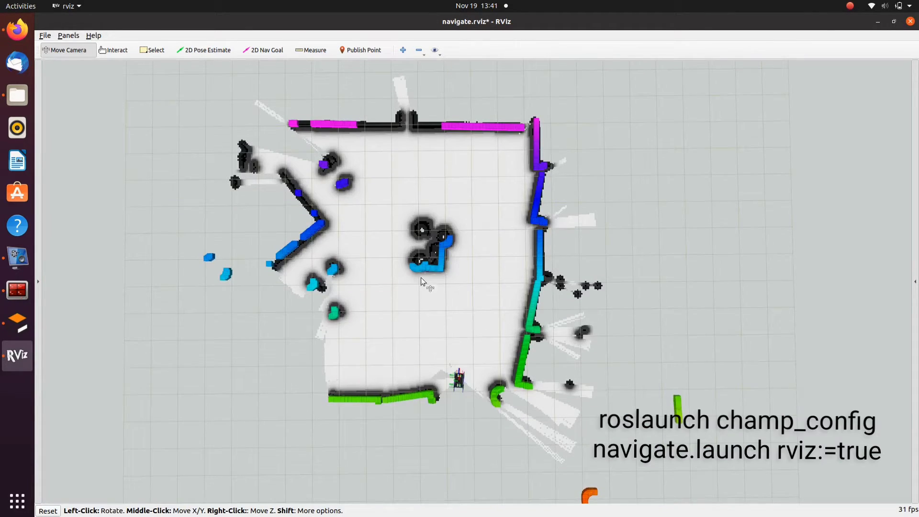
pyautogui.click(267, 50)
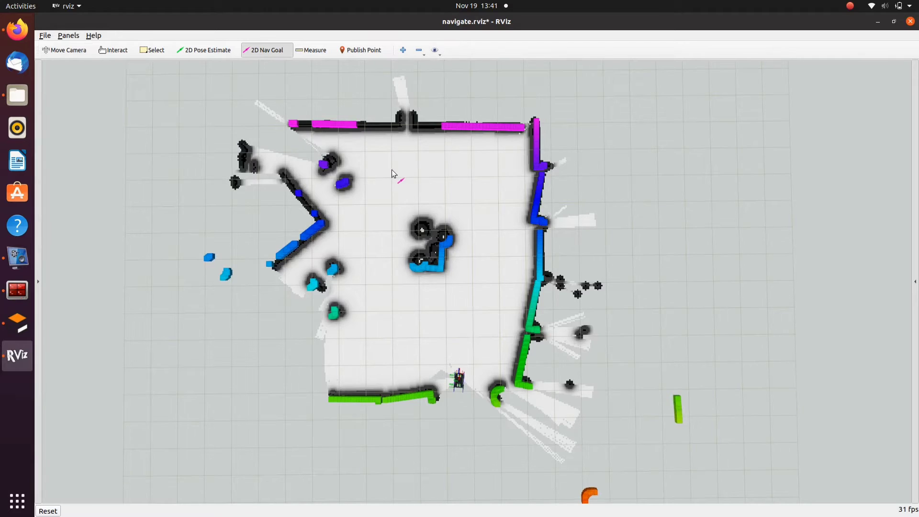
pyautogui.moveTo(391, 174); pyautogui.dragTo(399, 181)
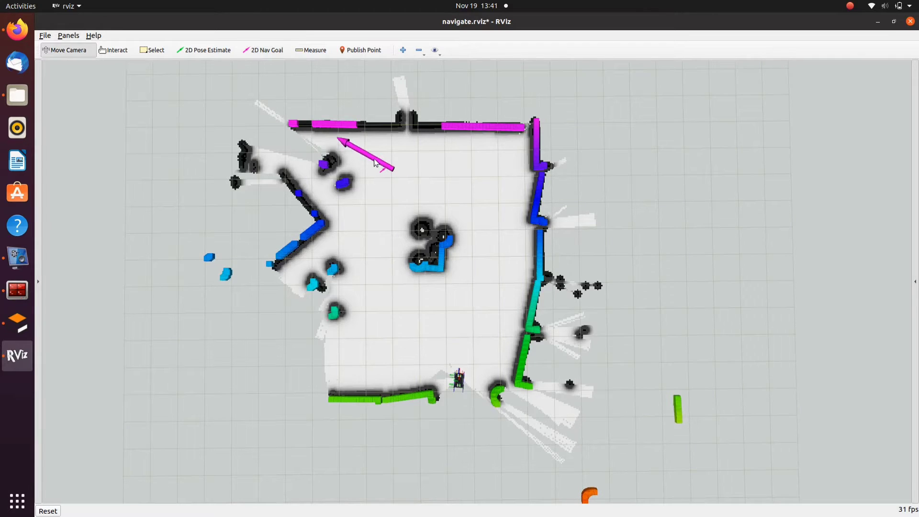
pyautogui.click(877, 21)
# Orbit the Gazebo view around the walking robot, then move and heighten its window
pyautogui.click(17, 323)
pyautogui.scroll(5, 615, 306)
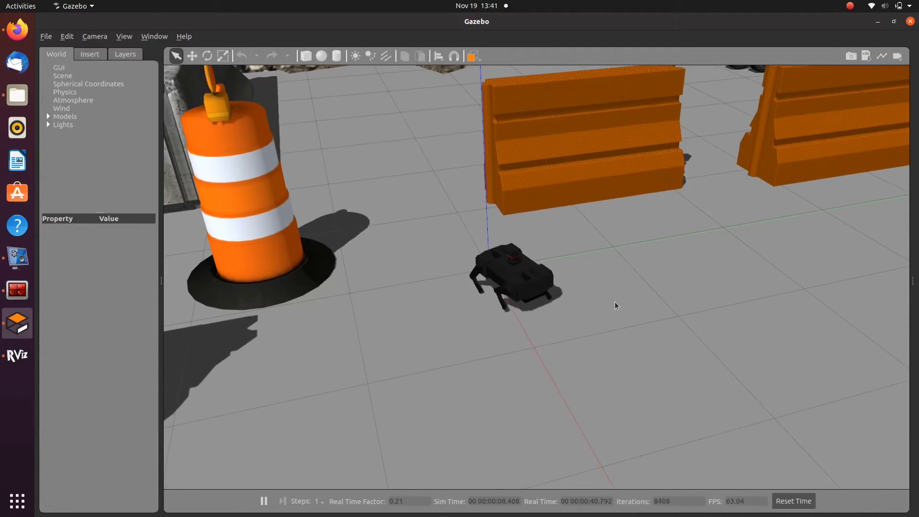
pyautogui.moveTo(615, 306)
pyautogui.mouseDown(button='middle')
pyautogui.moveTo(543, 284)
pyautogui.moveTo(685, 290)
pyautogui.mouseUp(button='middle')
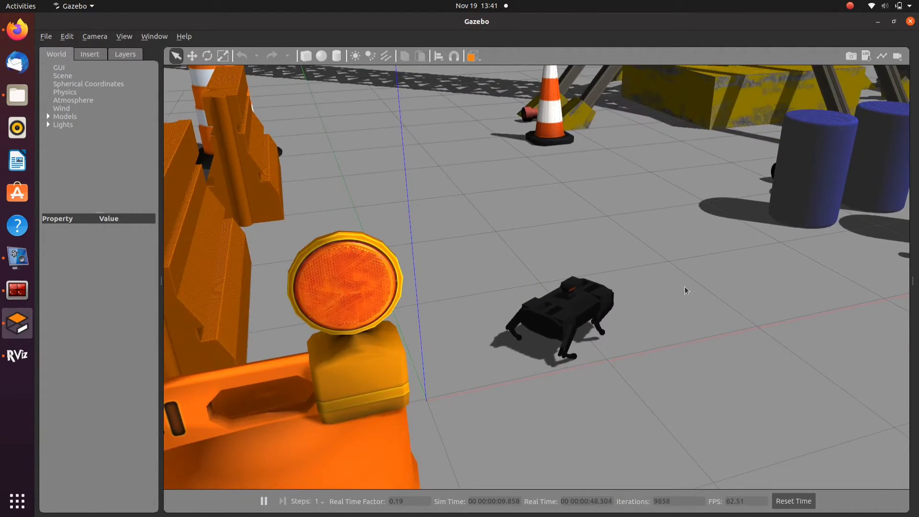
pyautogui.moveTo(524, 21); pyautogui.dragTo(621, 61)
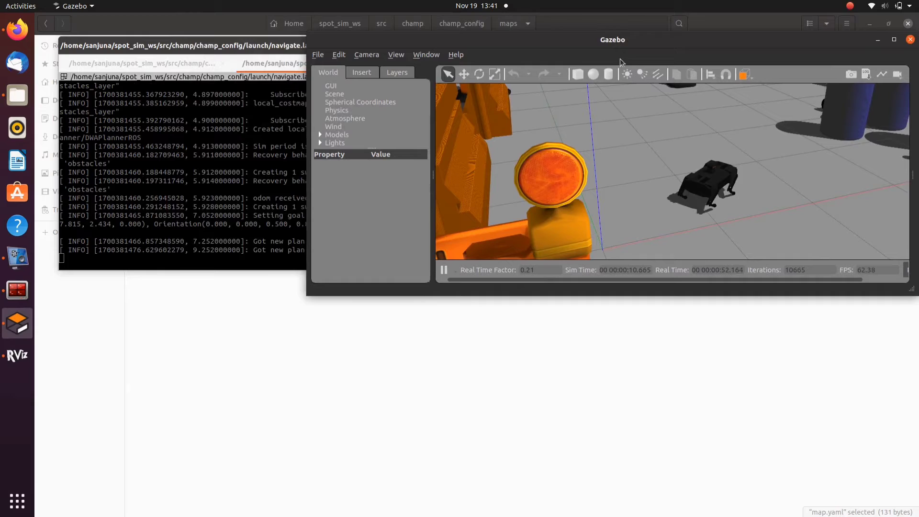
pyautogui.moveTo(618, 292); pyautogui.dragTo(618, 502)
# Tile RViz on the left and resize both windows to sit side by side
pyautogui.click(17, 356)
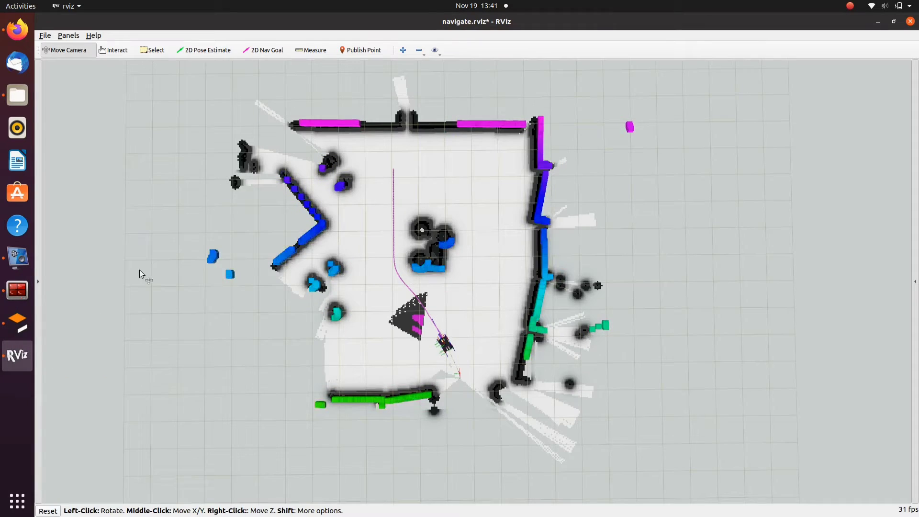
pyautogui.moveTo(560, 32); pyautogui.dragTo(43, 143)
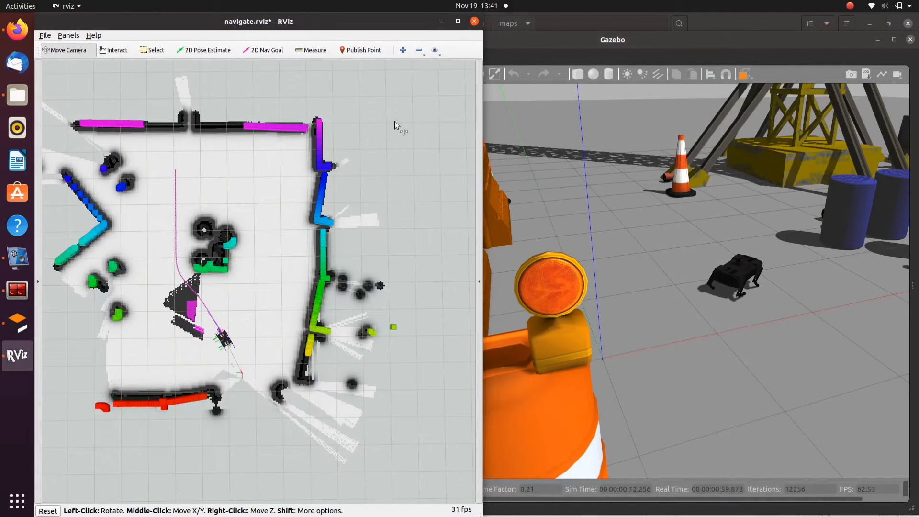
pyautogui.moveTo(480, 158); pyautogui.dragTo(431, 158)
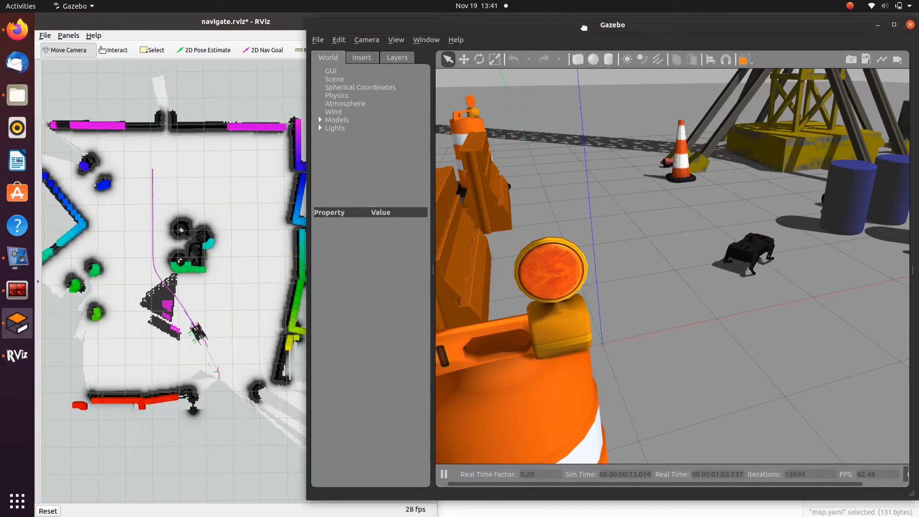
pyautogui.moveTo(646, 40)
pyautogui.mouseDown()
pyautogui.moveTo(611, 23)
pyautogui.moveTo(569, 23)
pyautogui.mouseUp()
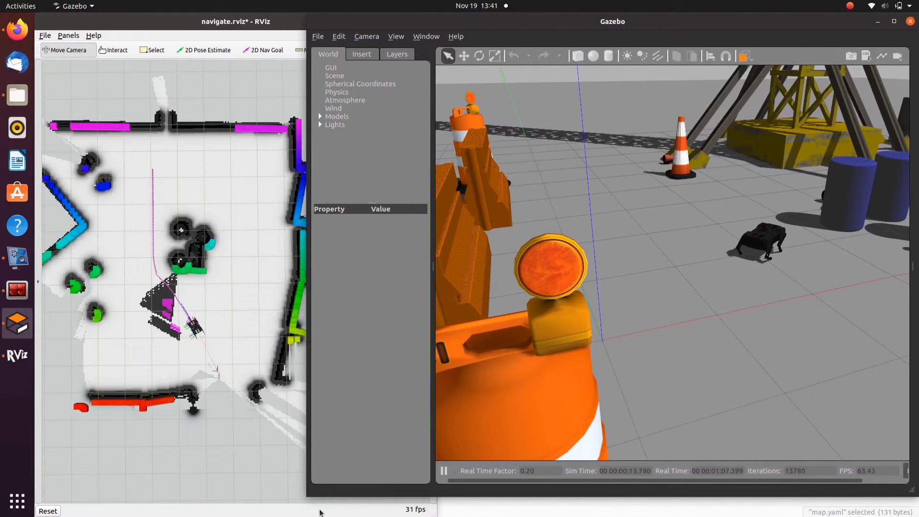
pyautogui.moveTo(317, 497); pyautogui.dragTo(369, 496)
pyautogui.moveTo(307, 153); pyautogui.dragTo(496, 153)
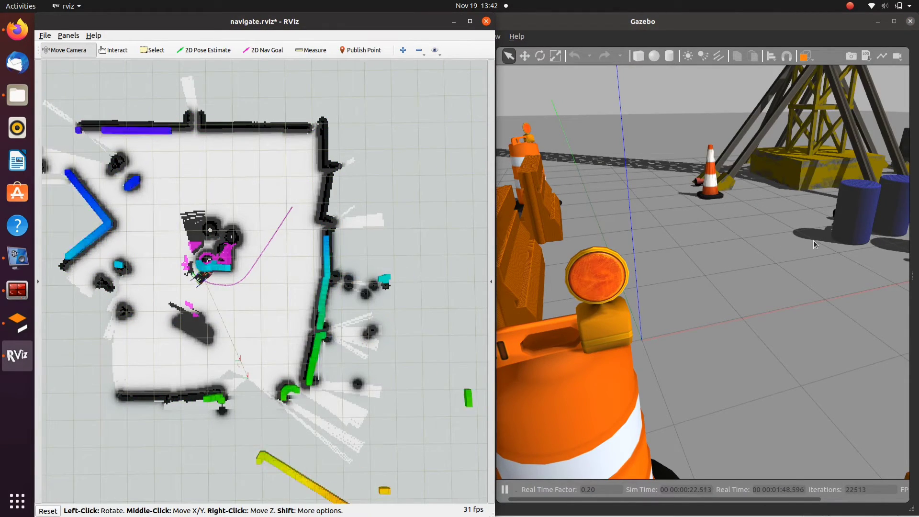
# Orbit the Gazebo camera to a near top-down view of the robot and blue barrels
pyautogui.click(811, 300)
pyautogui.moveTo(812, 300); pyautogui.dragTo(645, 353)
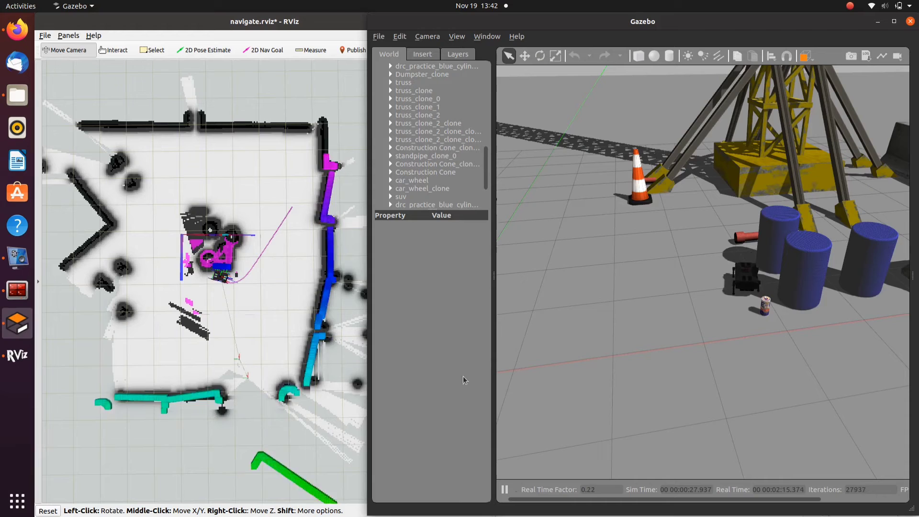
pyautogui.moveTo(736, 460); pyautogui.dragTo(703, 436, button='middle')
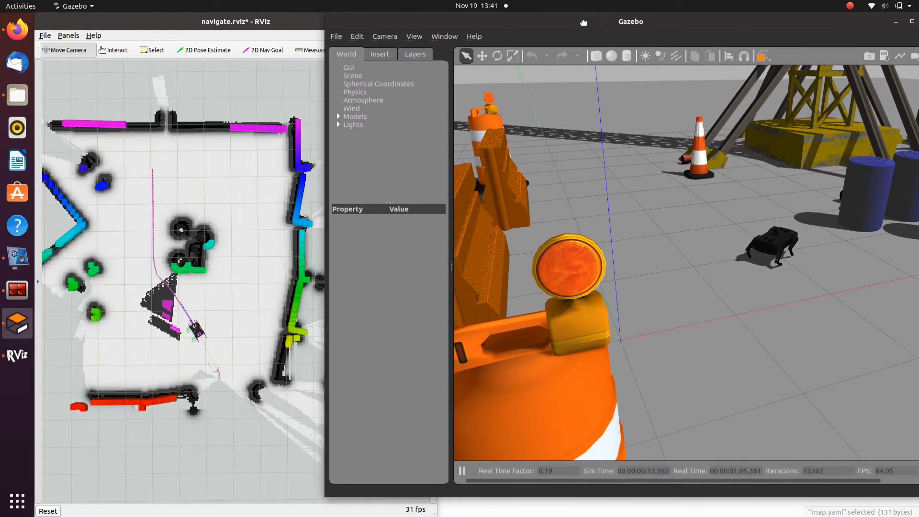
# Shift the Gazebo window left, make it narrower and taller, and bring RViz forward
pyautogui.moveTo(609, 21); pyautogui.dragTo(572, 25)
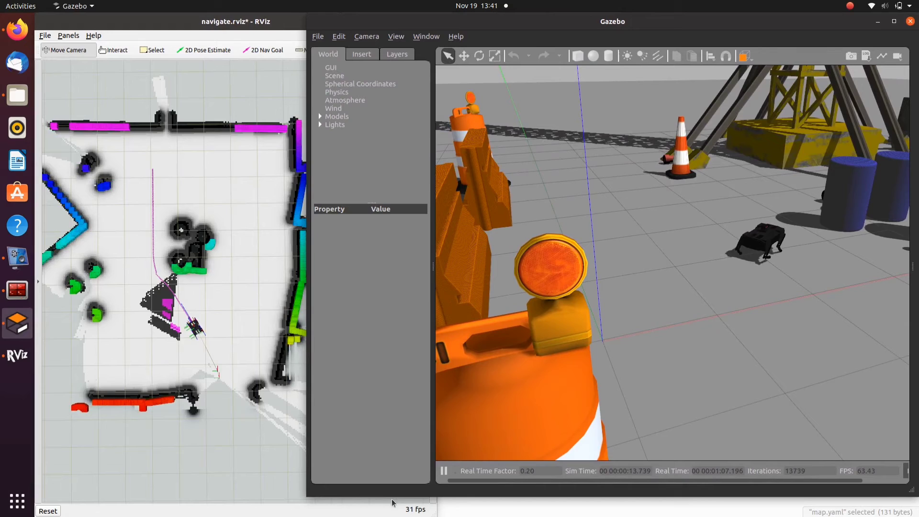
pyautogui.moveTo(308, 496); pyautogui.dragTo(372, 512)
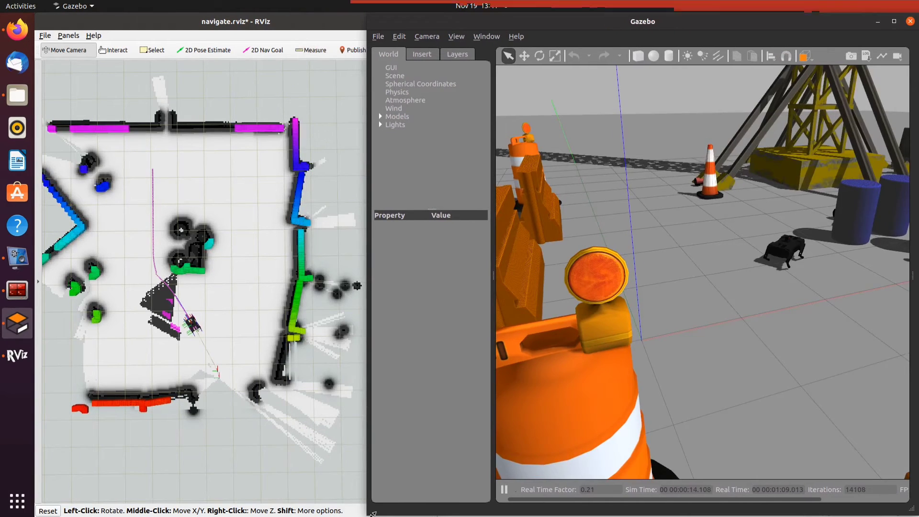
pyautogui.click(323, 21)
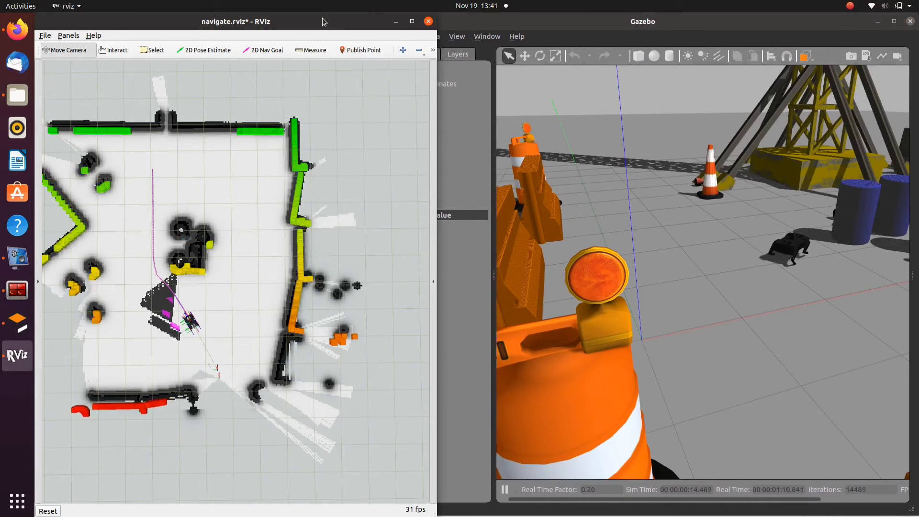
# Widen the RViz window beside Gazebo
pyautogui.moveTo(434, 156); pyautogui.dragTo(490, 157)
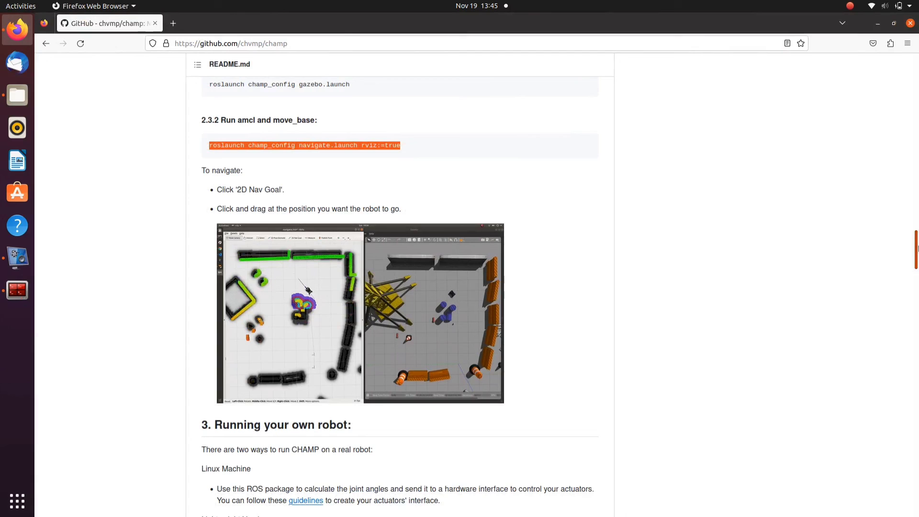
pyautogui.moveTo(916, 247); pyautogui.dragTo(917, 286)
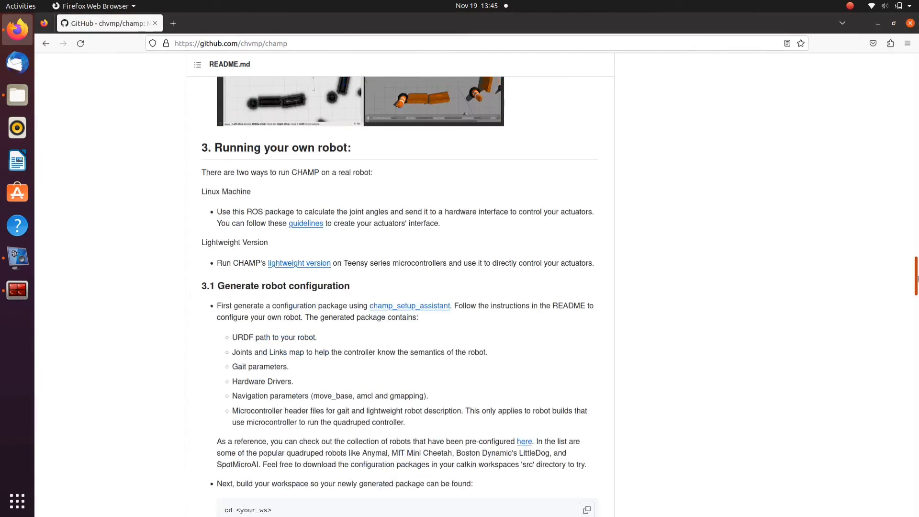